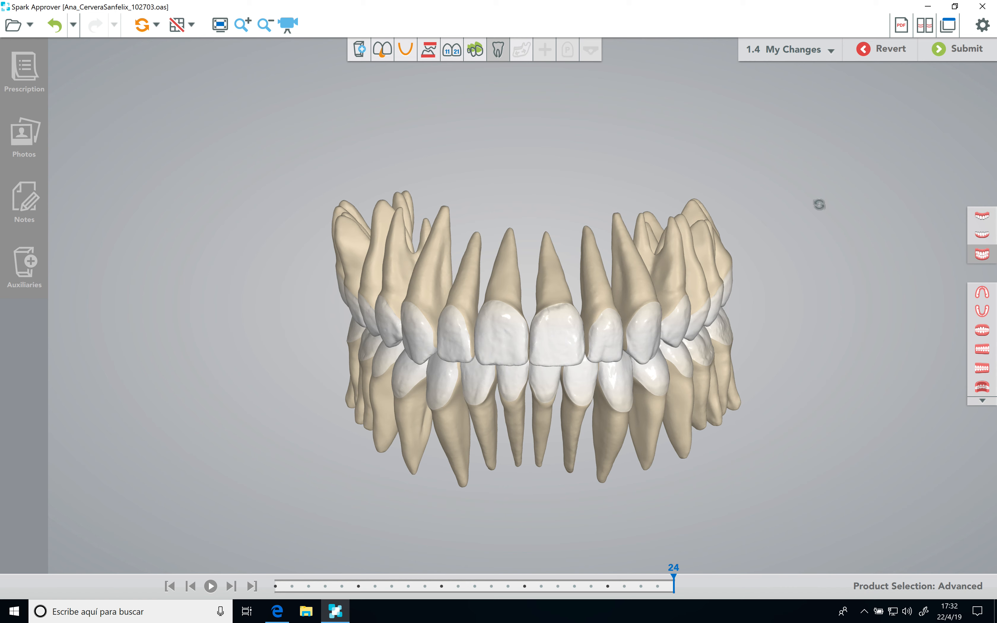
# Step: Compare the initial stage and final stage 24 of the full dentition with roots from the front and right side
pyautogui.click(170, 586)
pyautogui.moveTo(513, 328); pyautogui.dragTo(821, 294)
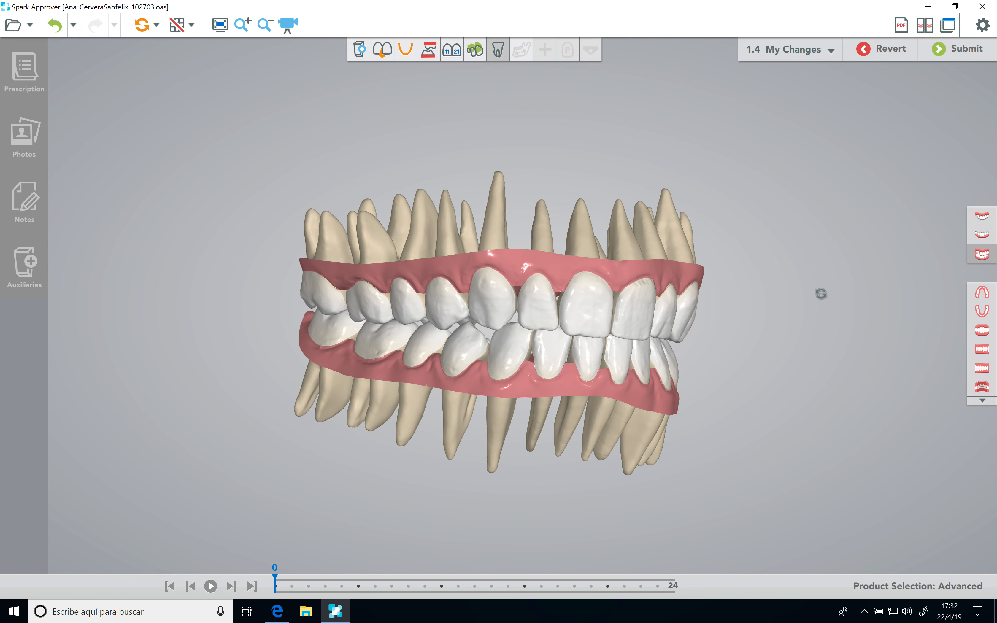
pyautogui.click(983, 350)
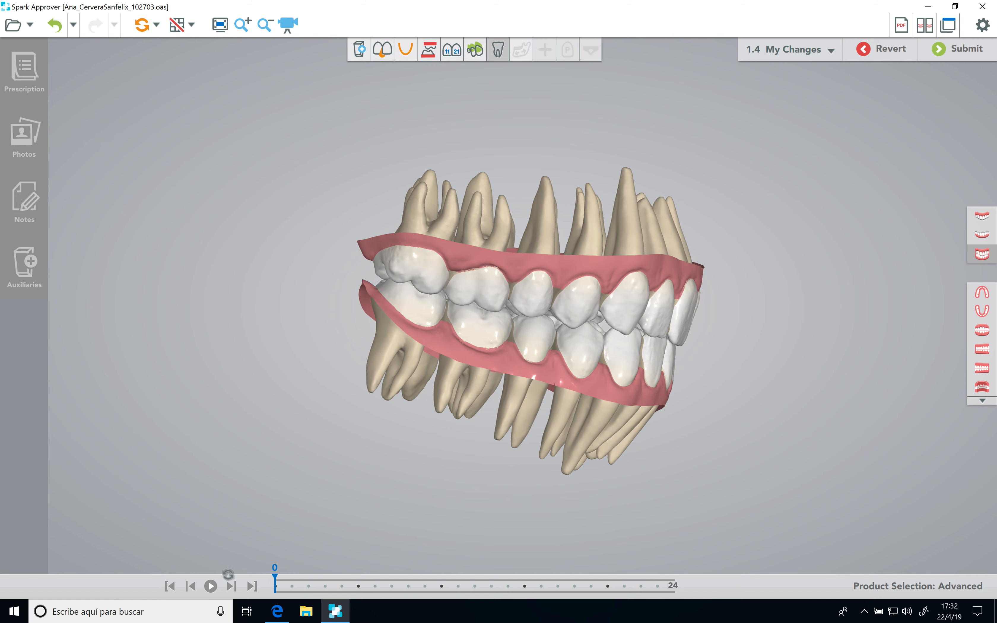
pyautogui.click(252, 586)
pyautogui.moveTo(350, 239); pyautogui.dragTo(336, 264)
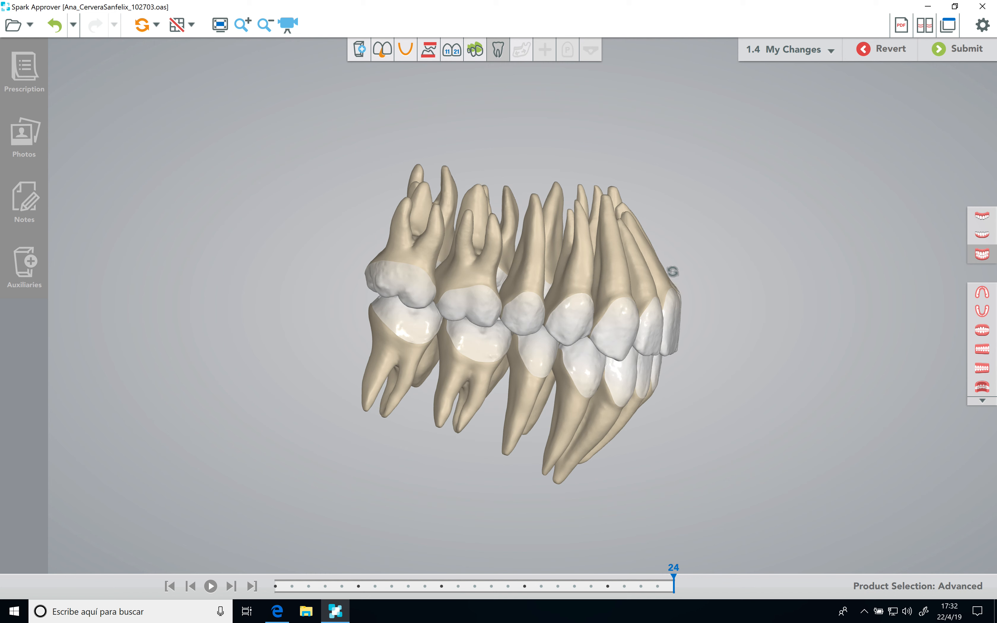
pyautogui.moveTo(672, 279); pyautogui.dragTo(668, 240)
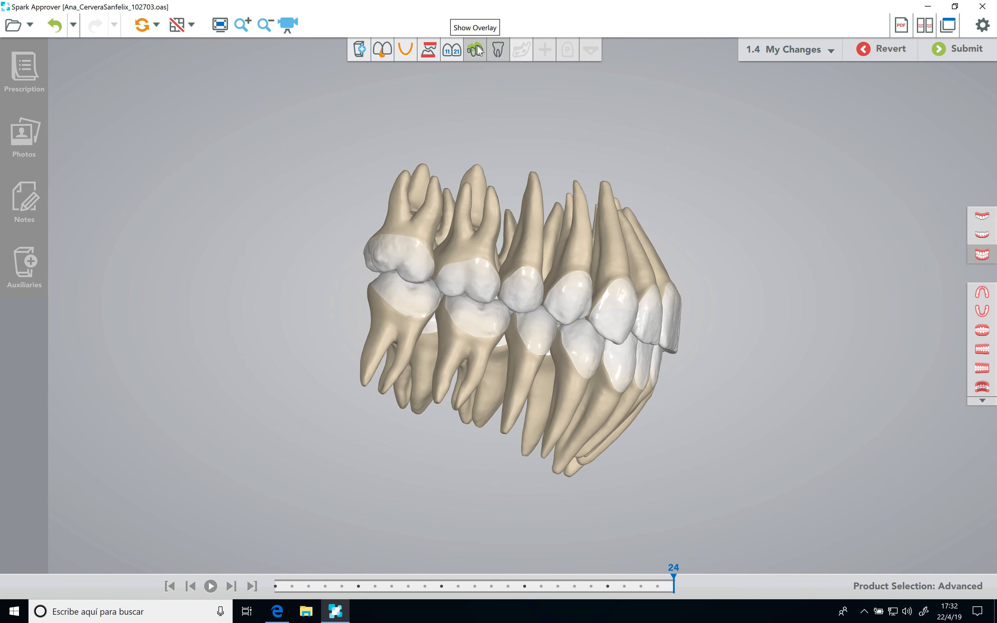
# Step: Compare the upper arch at the initial stage and at stage 24 in the occlusal view
pyautogui.click(981, 292)
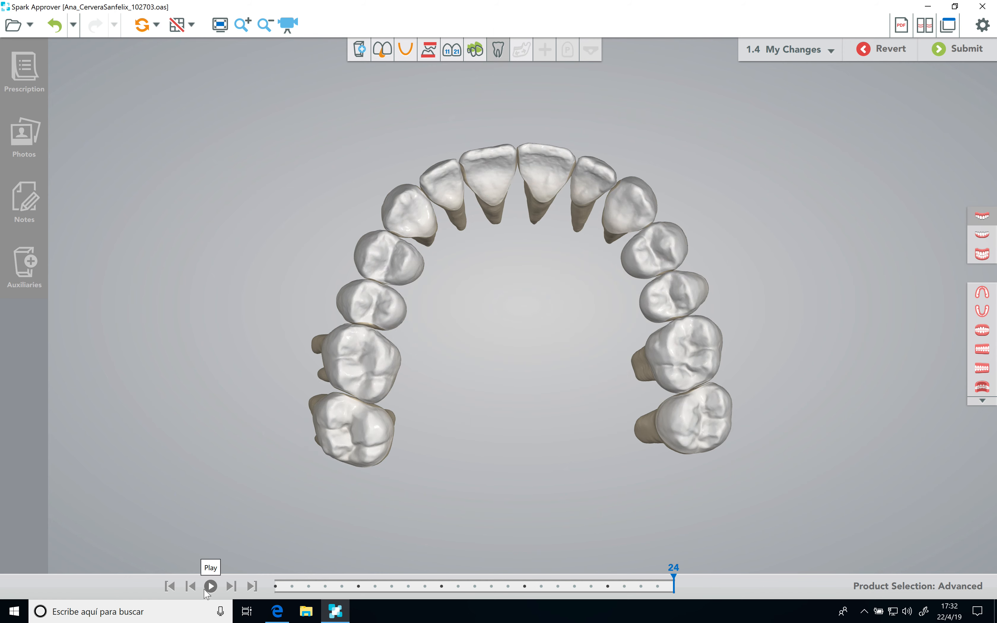
pyautogui.click(171, 586)
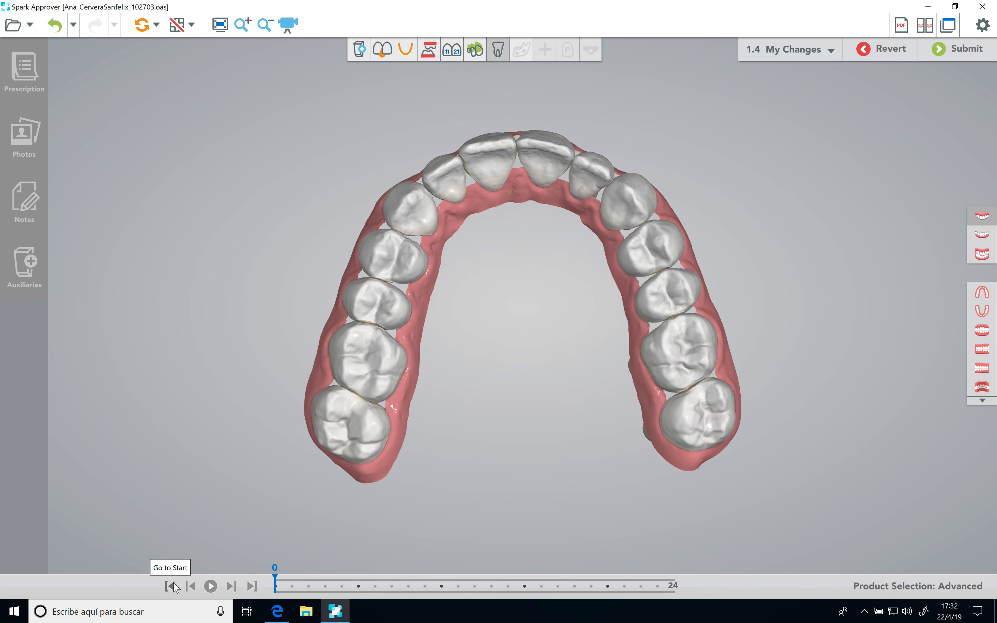
pyautogui.click(252, 586)
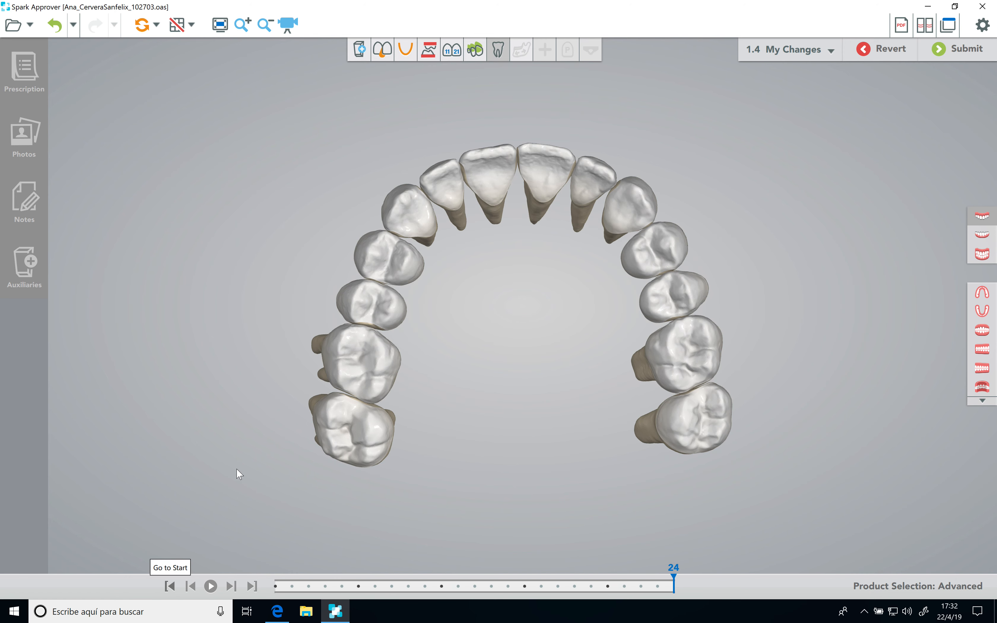
# Step: Overlay the stage 0 tooth positions on the upper arch and play the treatment from the start to review the movements
pyautogui.click(475, 49)
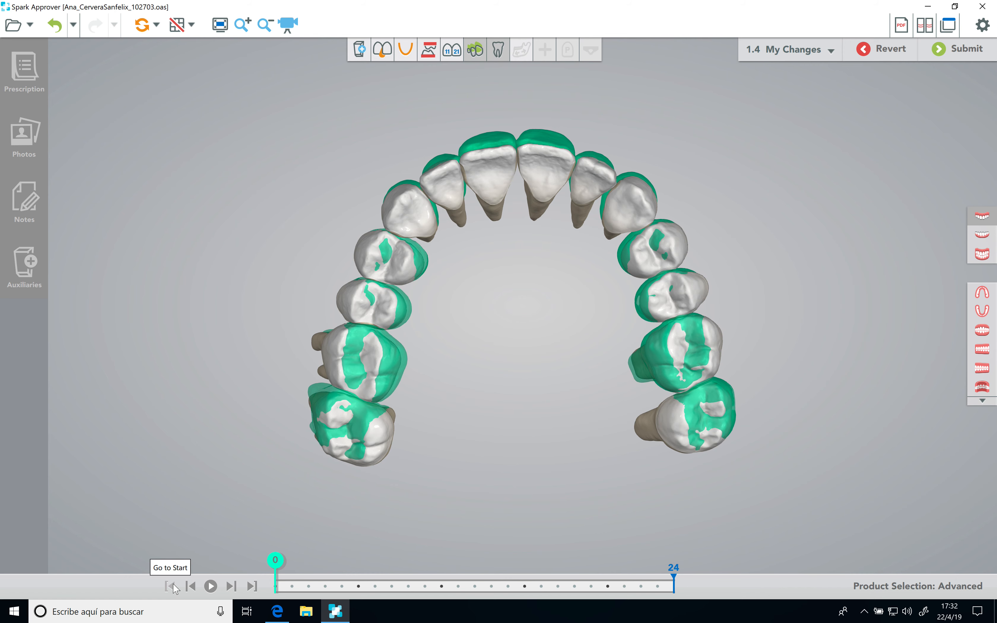
pyautogui.click(172, 586)
pyautogui.click(211, 586)
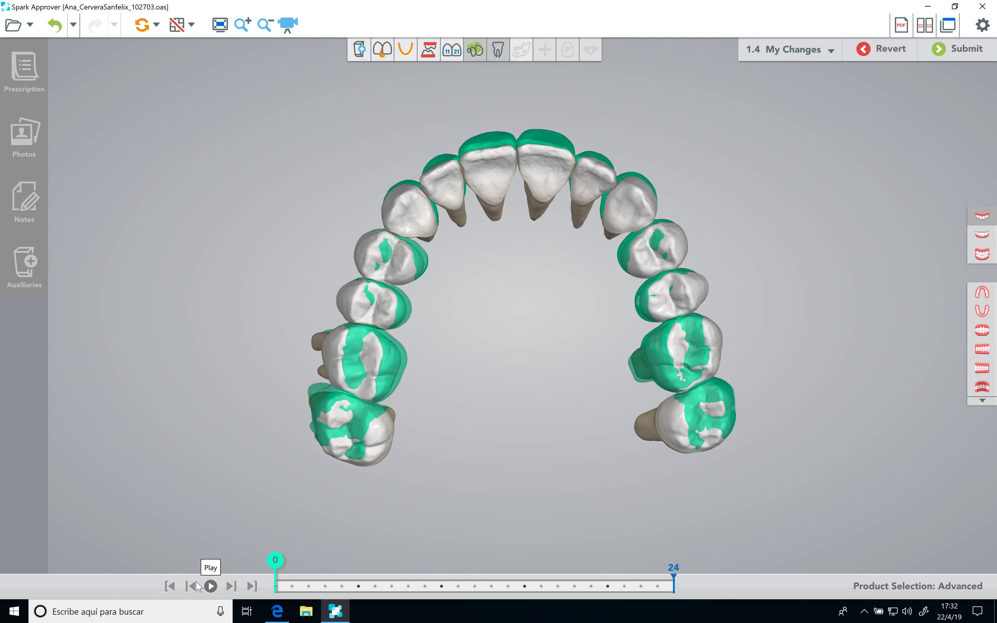
pyautogui.click(169, 586)
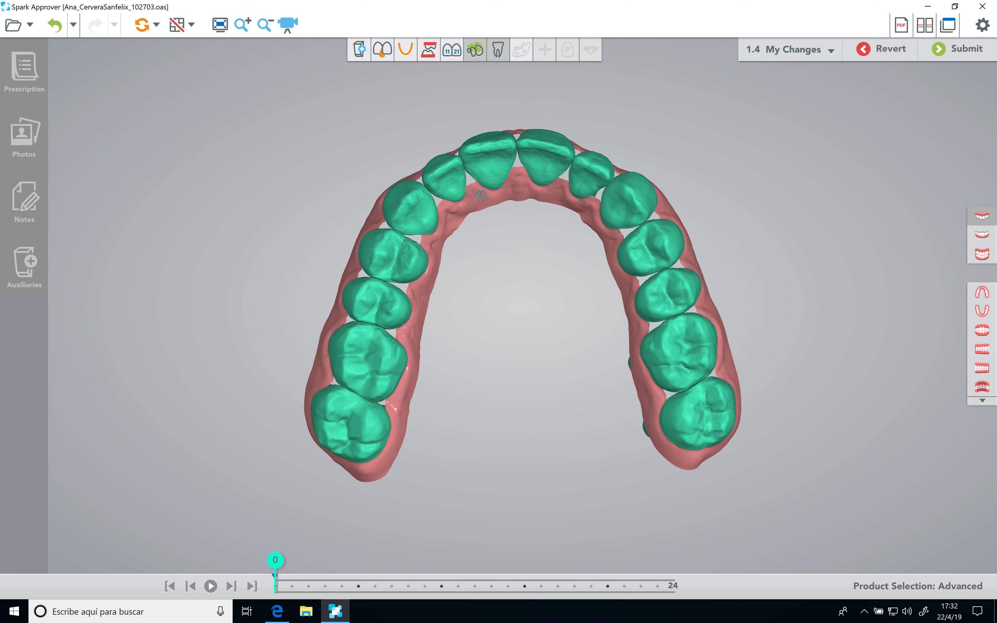
pyautogui.click(210, 586)
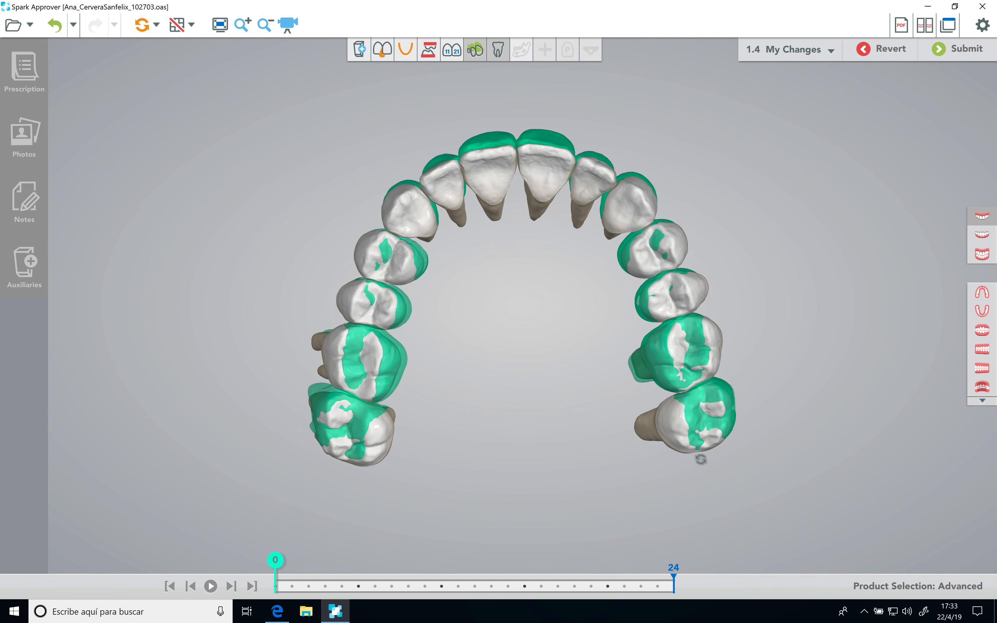
pyautogui.click(169, 585)
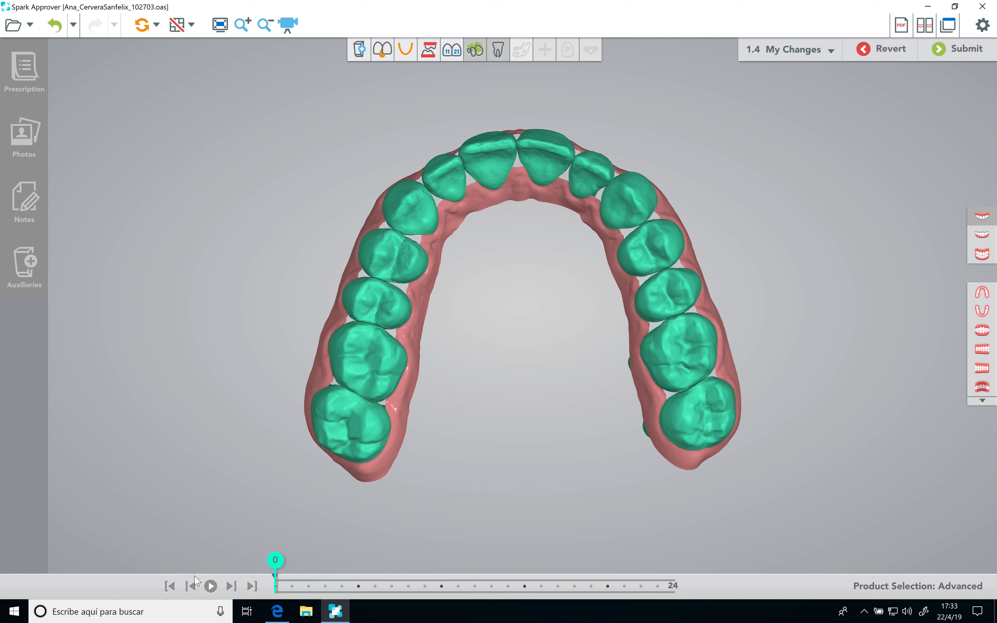
pyautogui.click(211, 586)
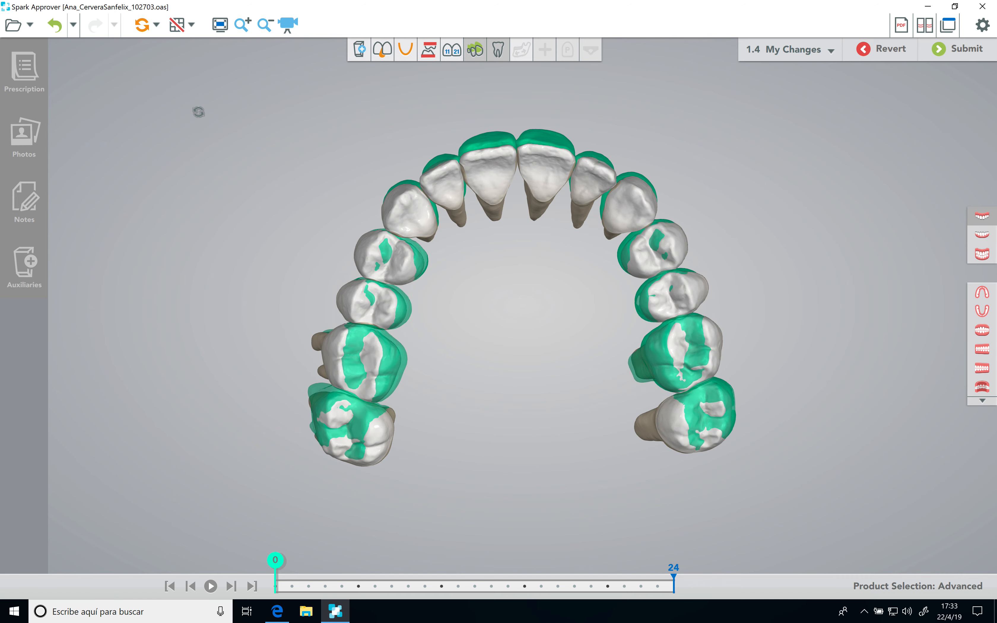
# Step: Open the auxiliaries tools and hide the tooth roots and the stage overlay
pyautogui.click(25, 262)
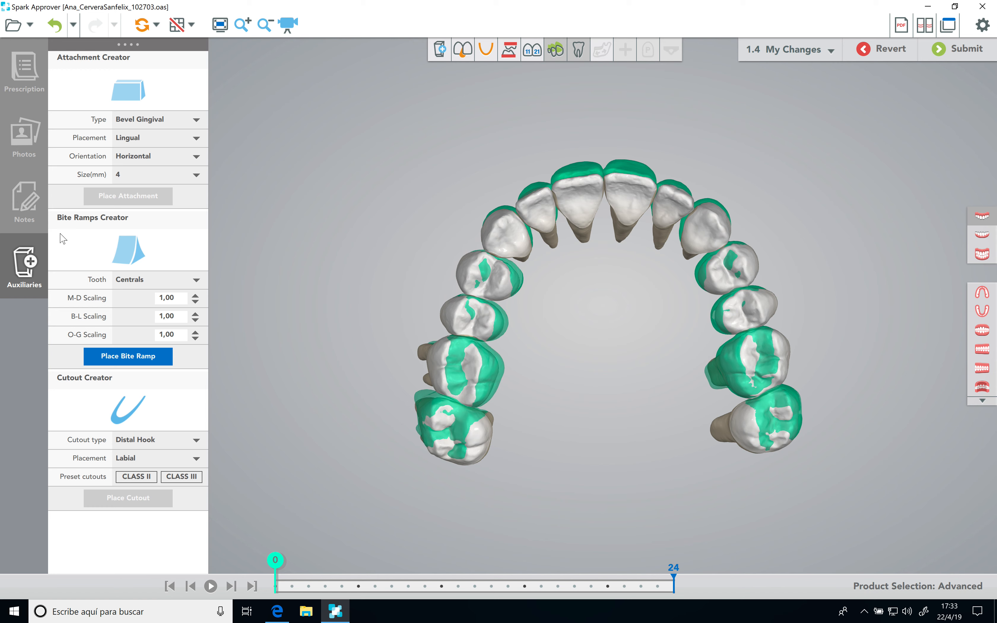
pyautogui.click(585, 49)
pyautogui.click(561, 48)
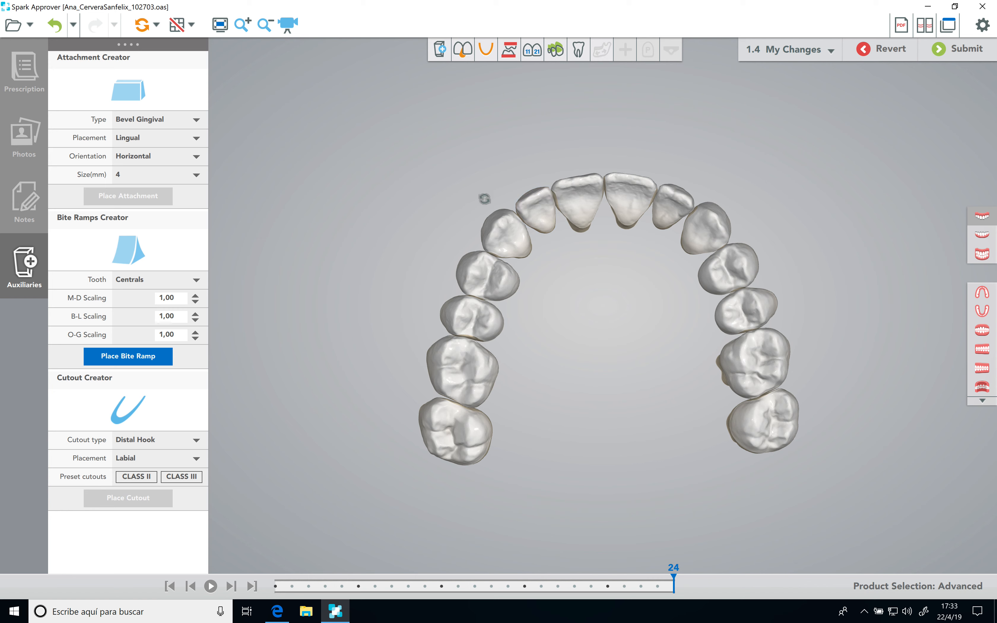
# Step: Place 4 mm horizontal Bevel Gingival attachments on the lingual surfaces of both upper lateral incisors
pyautogui.click(531, 221)
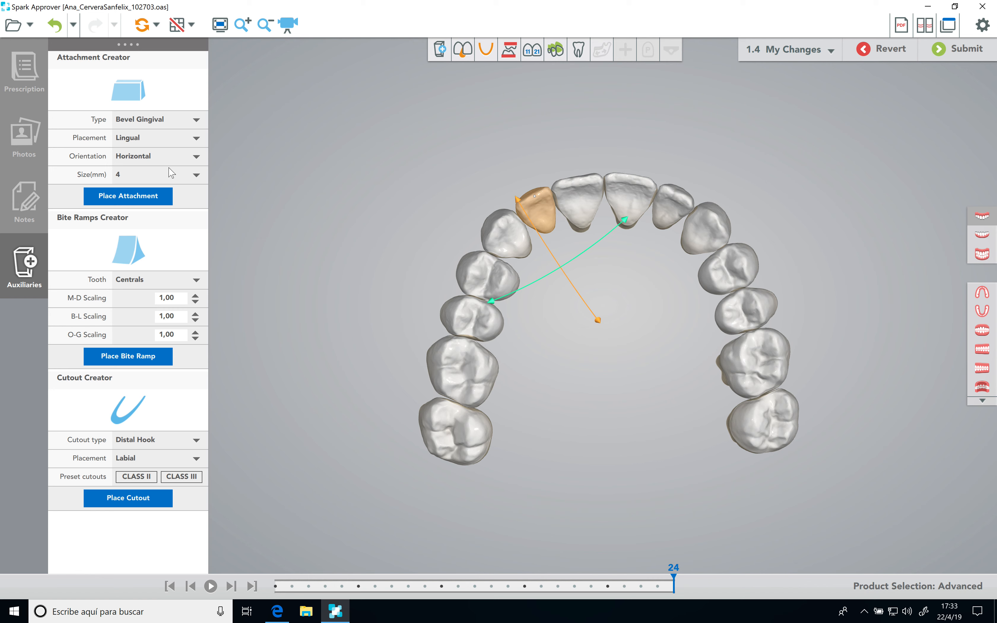
pyautogui.click(156, 194)
pyautogui.click(677, 211)
pyautogui.click(159, 196)
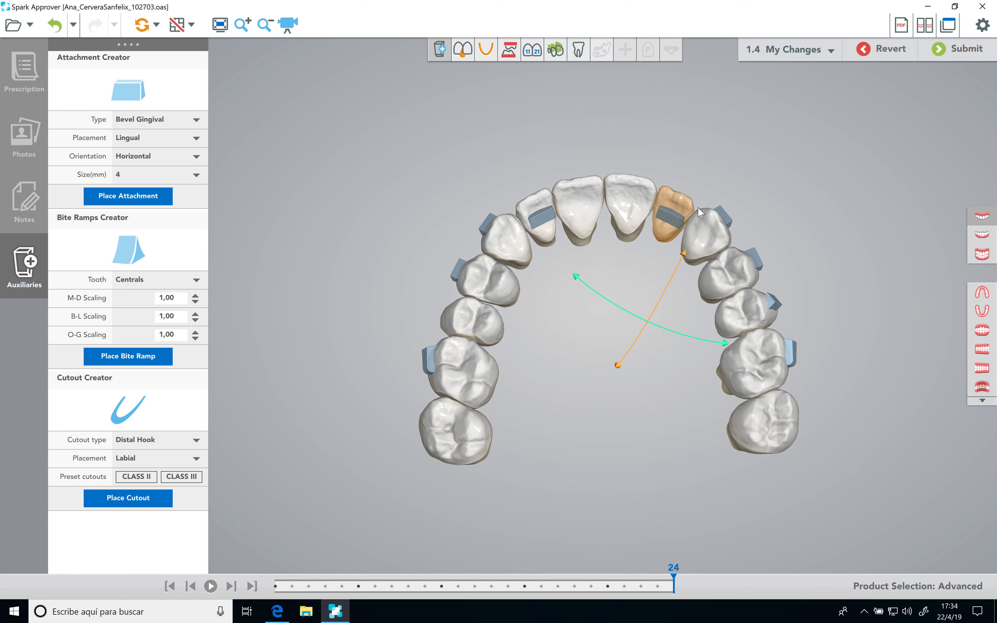
# Step: Move the lingual attachments on both upper lateral incisors slightly towards the incisal edges
pyautogui.click(676, 223)
pyautogui.click(545, 220)
pyautogui.moveTo(611, 272); pyautogui.dragTo(561, 285)
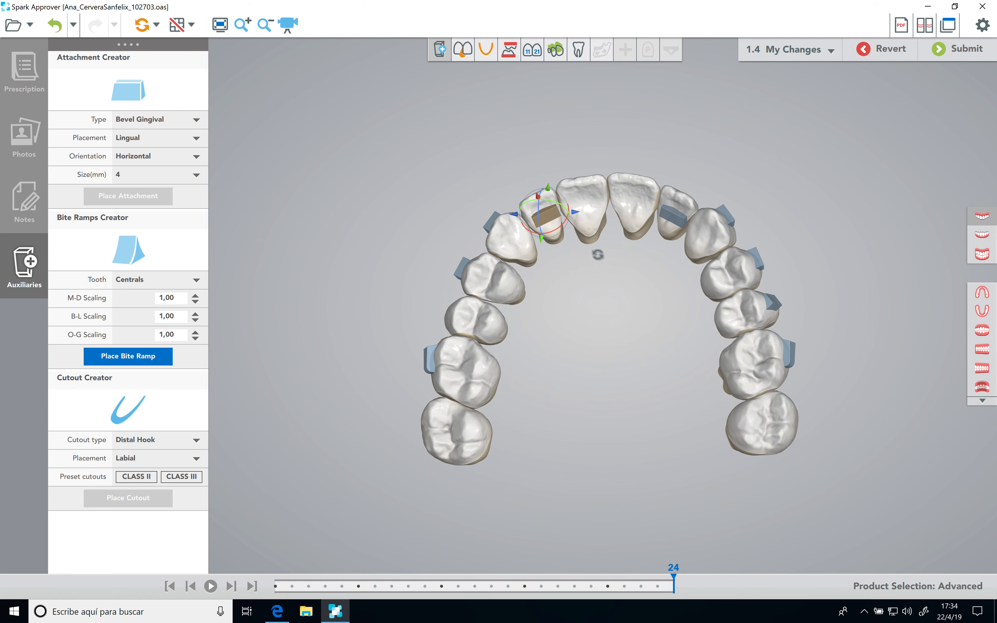
pyautogui.moveTo(614, 276); pyautogui.dragTo(663, 274)
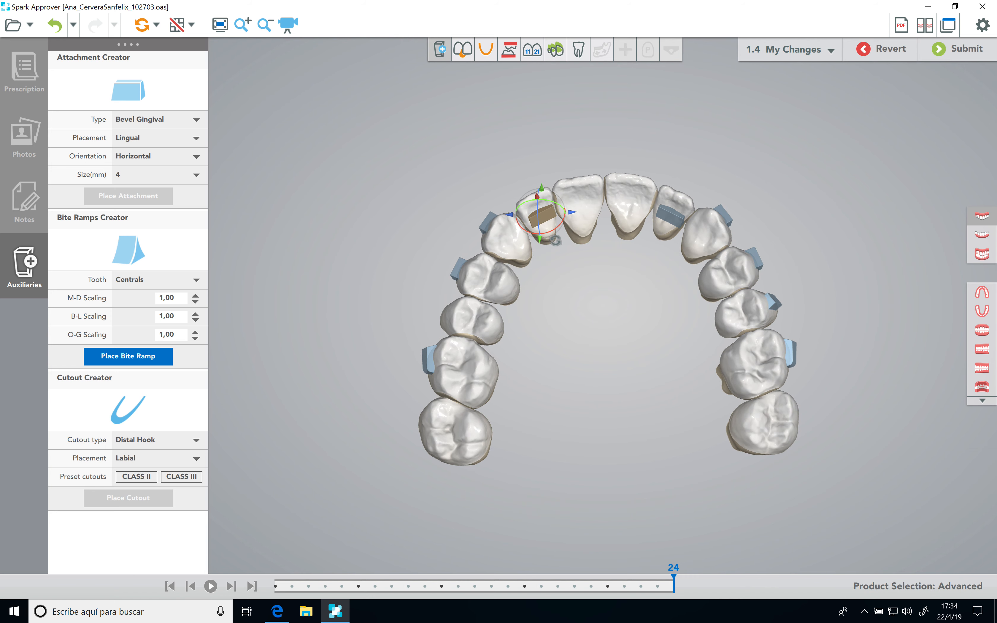
pyautogui.moveTo(547, 218); pyautogui.dragTo(544, 211)
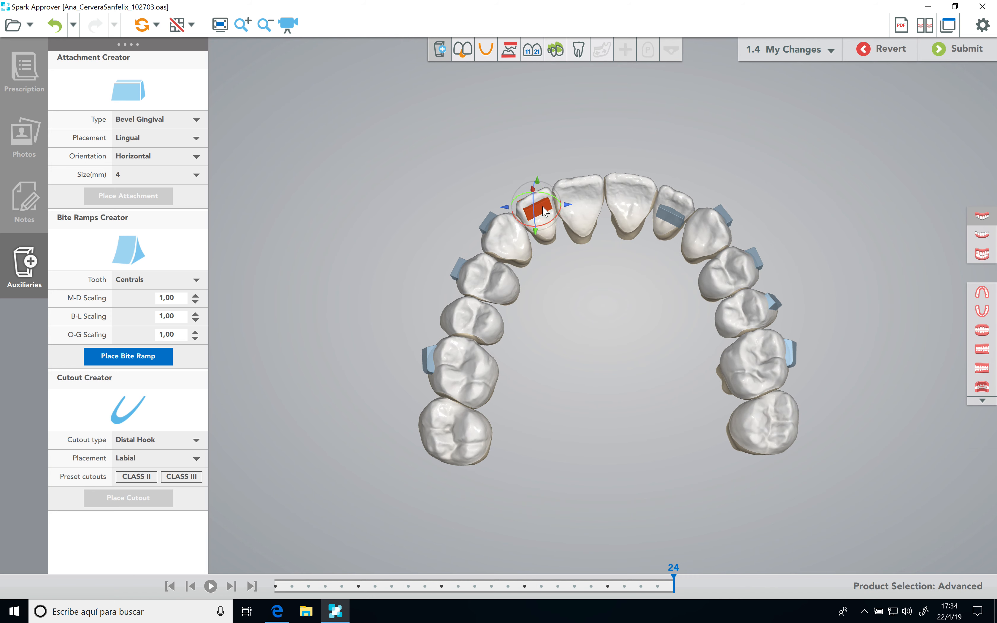
pyautogui.click(673, 218)
pyautogui.moveTo(675, 219); pyautogui.dragTo(675, 211)
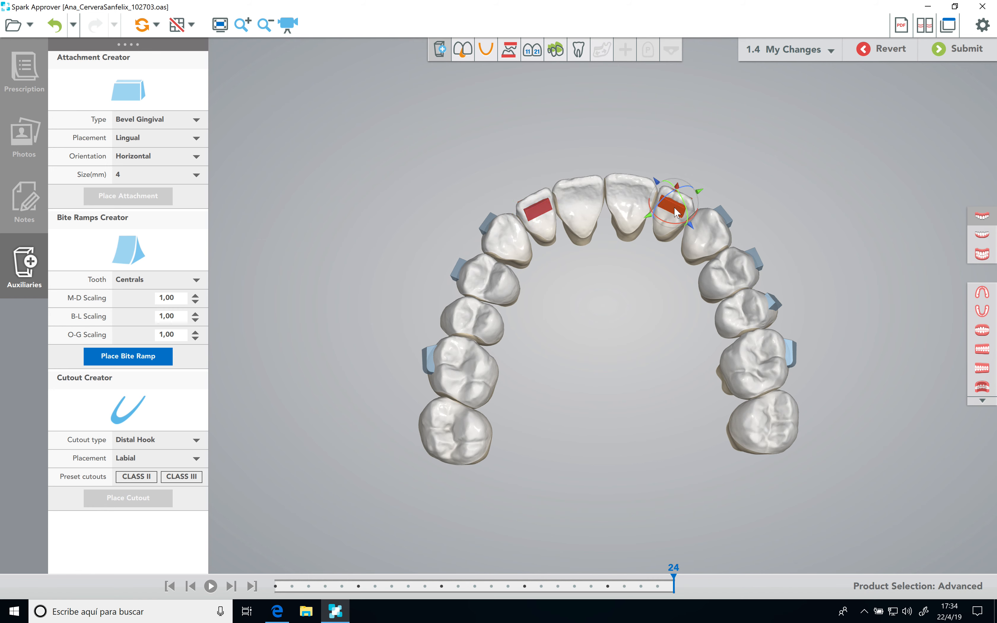
# Step: Fine-tune the position and angulation of the lingual attachment on the upper left lateral incisor
pyautogui.moveTo(663, 301); pyautogui.dragTo(534, 336)
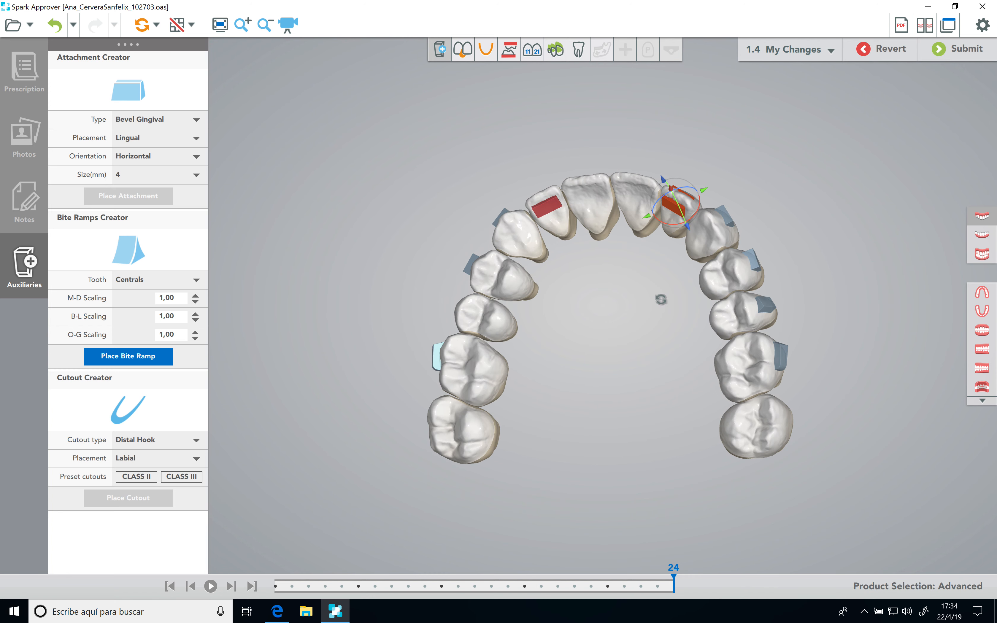
pyautogui.click(674, 214)
pyautogui.click(648, 216)
pyautogui.click(647, 216)
pyautogui.click(648, 217)
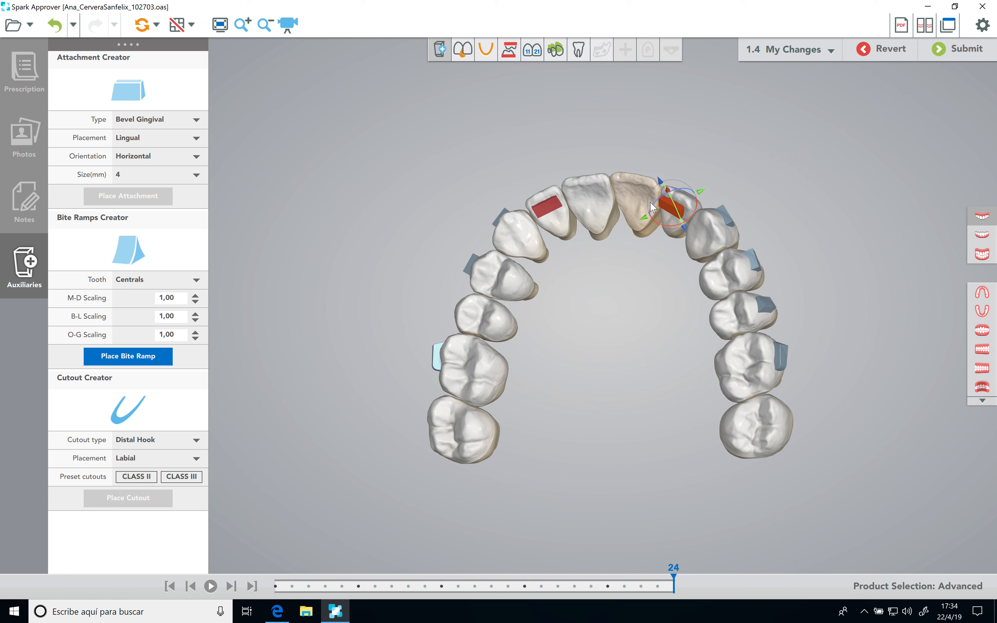
pyautogui.moveTo(648, 301); pyautogui.dragTo(687, 295)
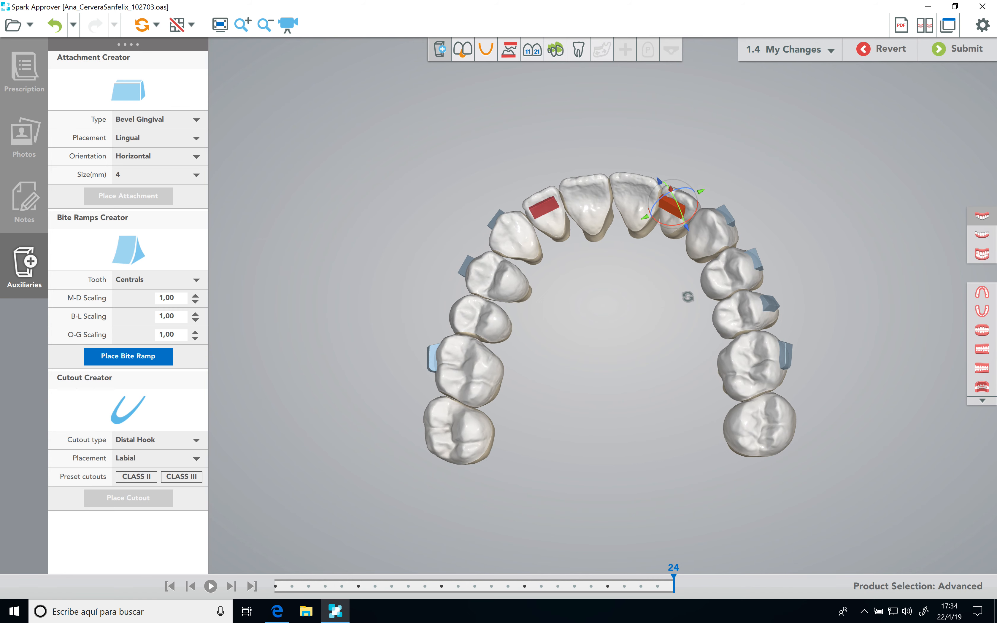
pyautogui.moveTo(660, 196); pyautogui.dragTo(658, 205)
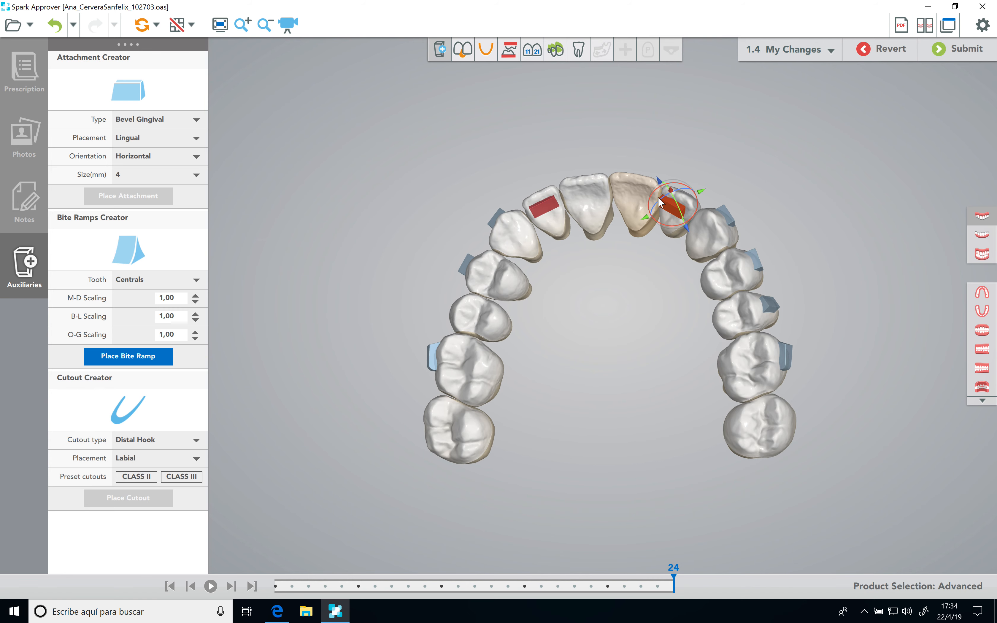
pyautogui.click(659, 202)
pyautogui.click(671, 206)
pyautogui.moveTo(664, 197); pyautogui.dragTo(662, 205)
# Step: Adjust the angulation of the lingual attachment on the upper right lateral incisor and check it from the occlusal side
pyautogui.moveTo(627, 265); pyautogui.dragTo(537, 256)
pyautogui.click(546, 213)
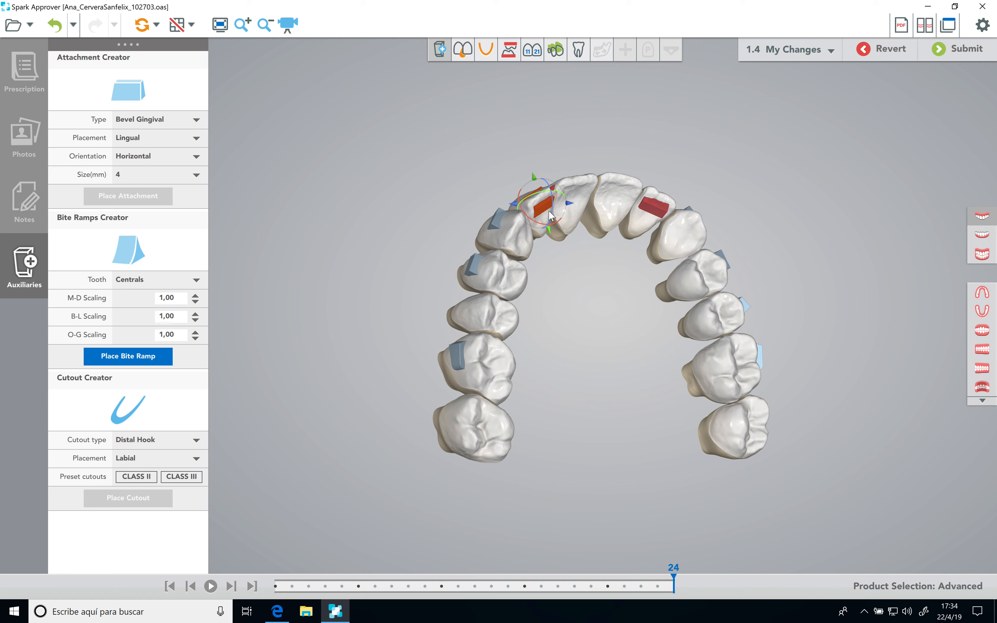
pyautogui.moveTo(548, 233); pyautogui.dragTo(515, 247)
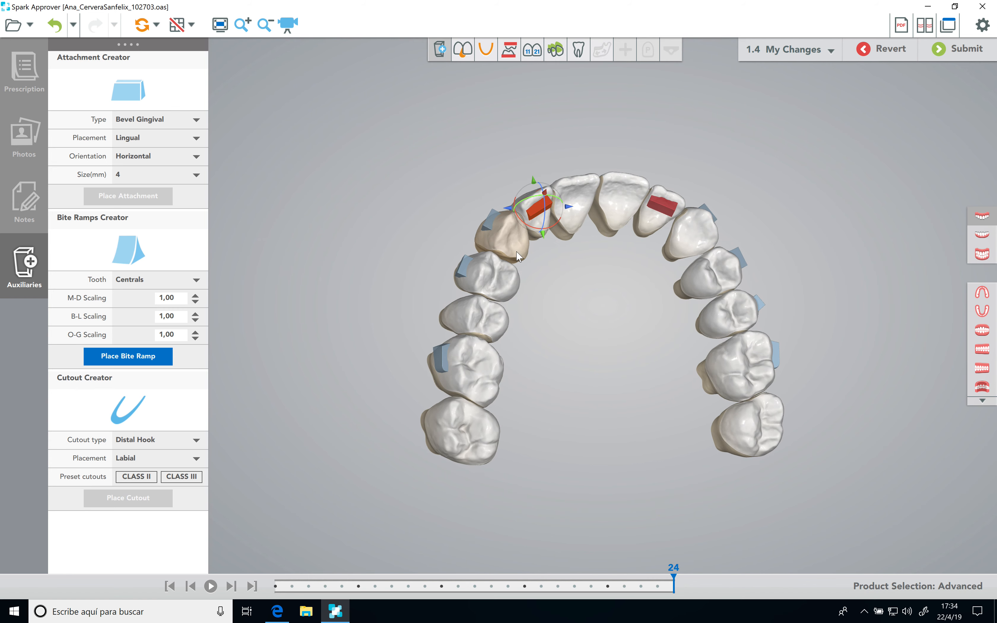
pyautogui.moveTo(642, 291); pyautogui.dragTo(603, 252)
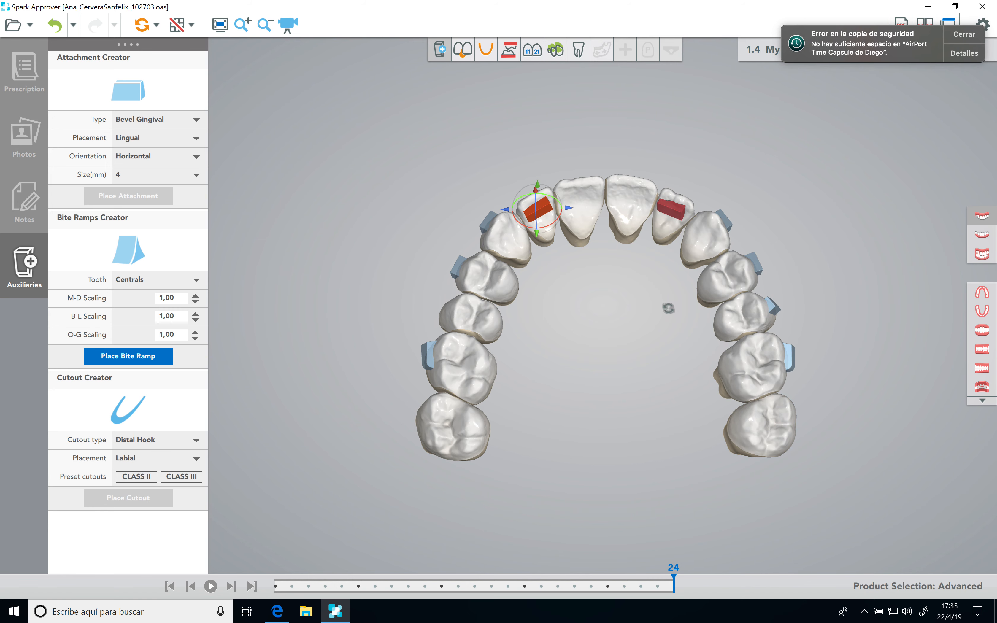
# Step: Set tooth 21's rotation pivot to the root apex in its tooth properties and inspect the incisor from the side and front
pyautogui.click(964, 35)
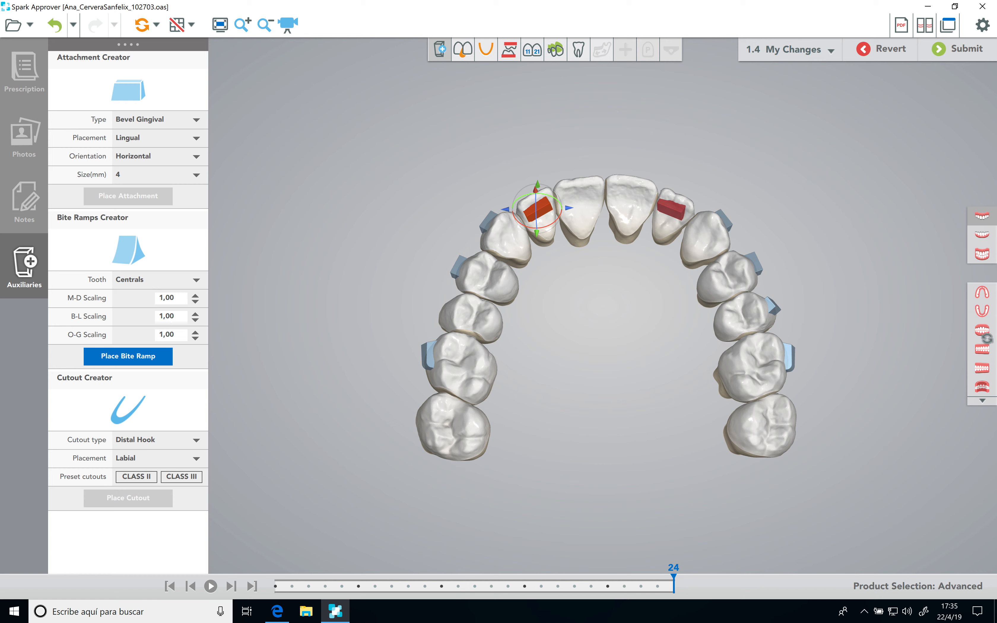
pyautogui.click(981, 347)
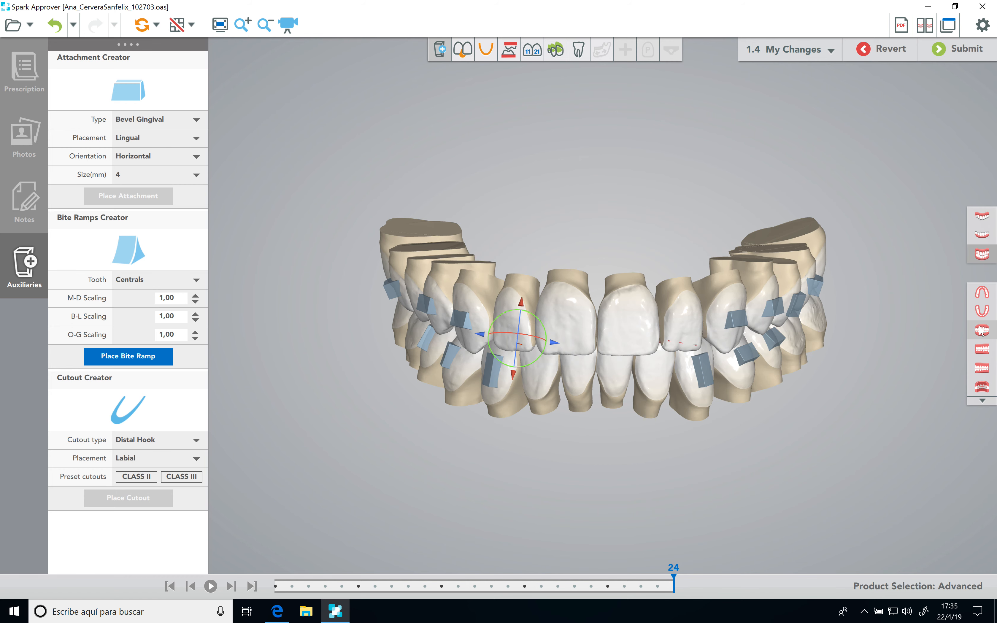
pyautogui.click(644, 321)
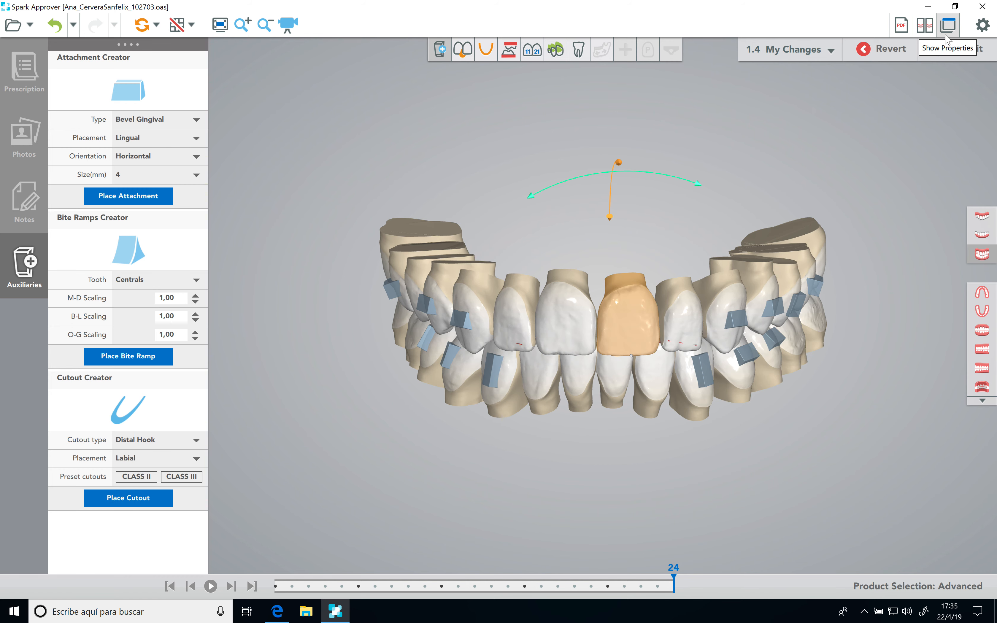
pyautogui.click(947, 26)
pyautogui.click(831, 266)
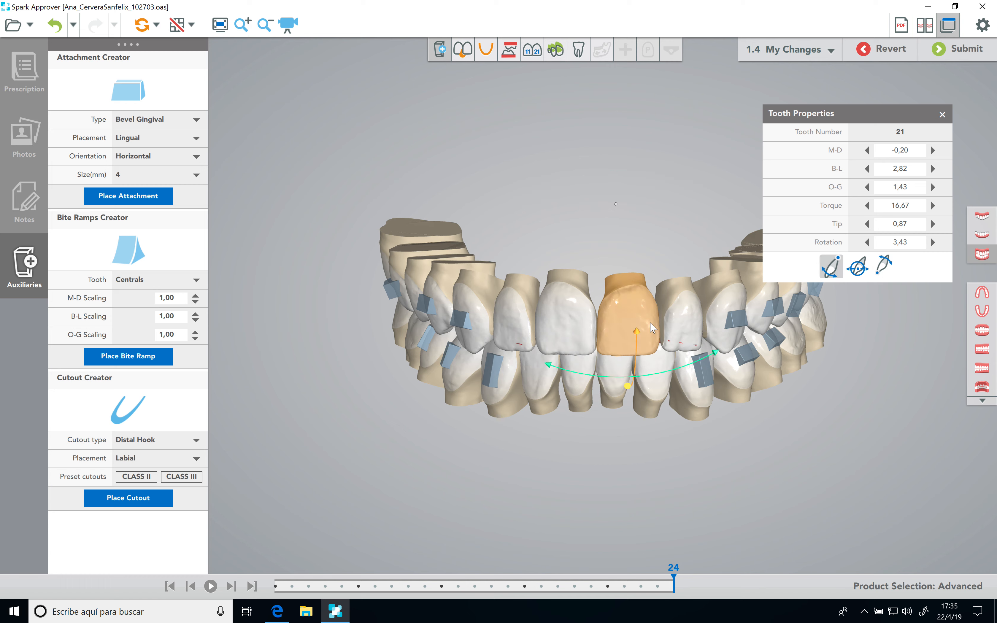
pyautogui.moveTo(613, 258); pyautogui.dragTo(743, 207)
pyautogui.click(944, 114)
pyautogui.moveTo(687, 166); pyautogui.dragTo(791, 305)
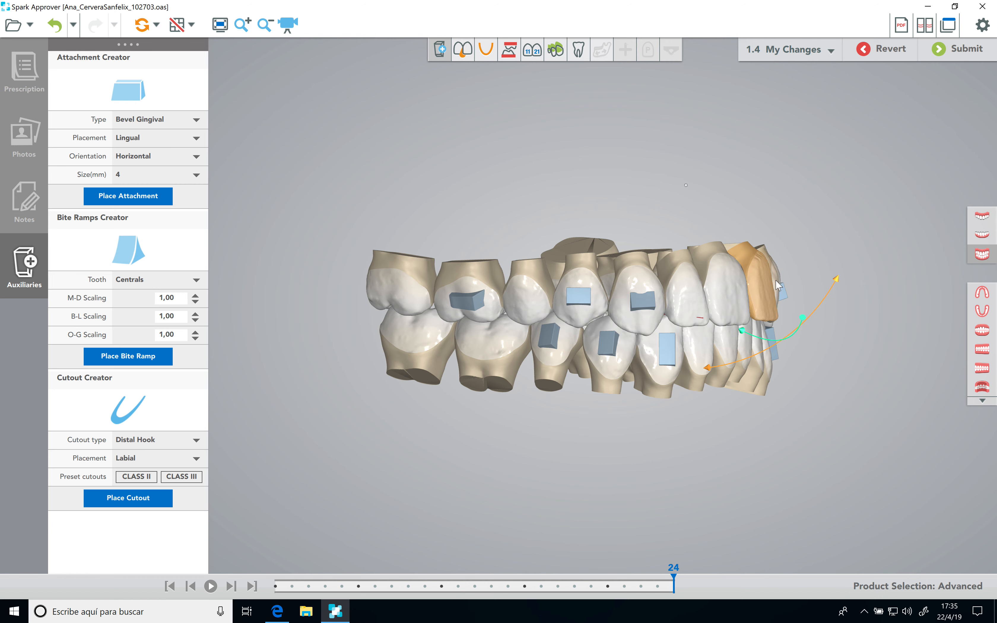
pyautogui.moveTo(728, 231); pyautogui.dragTo(581, 208)
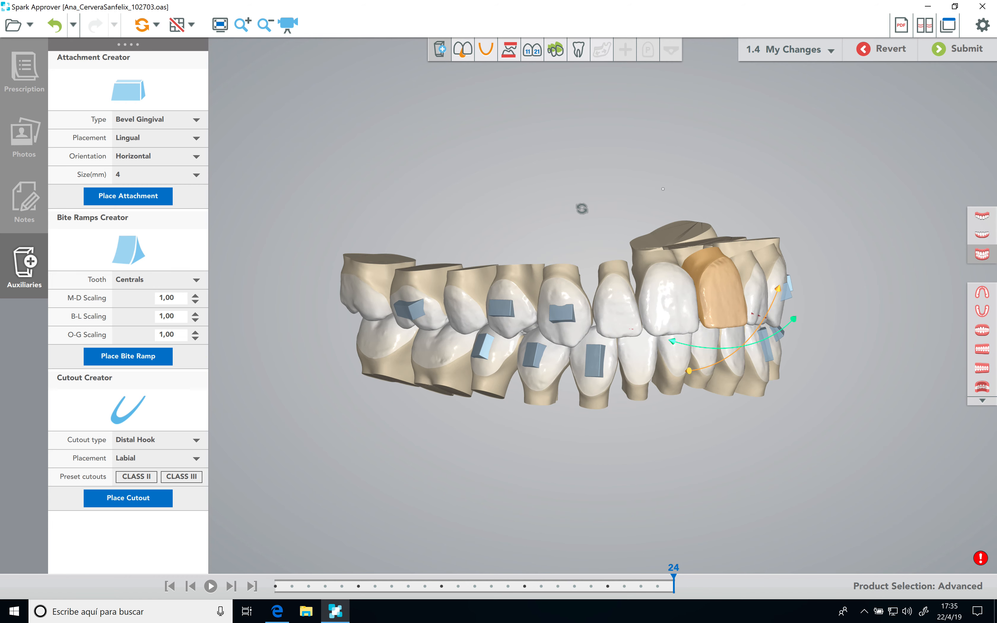
pyautogui.moveTo(827, 410); pyautogui.dragTo(655, 474)
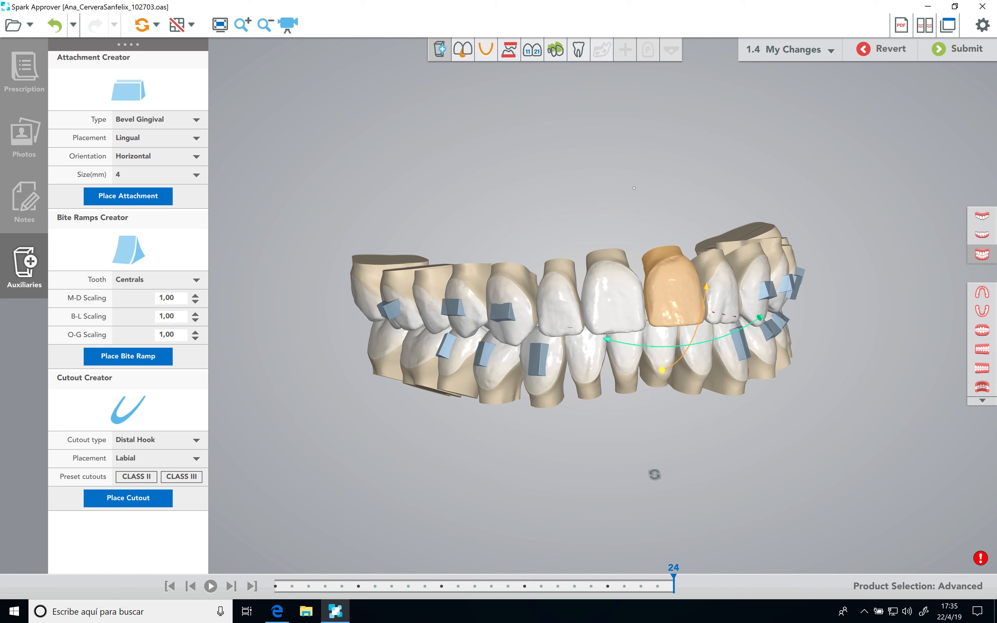